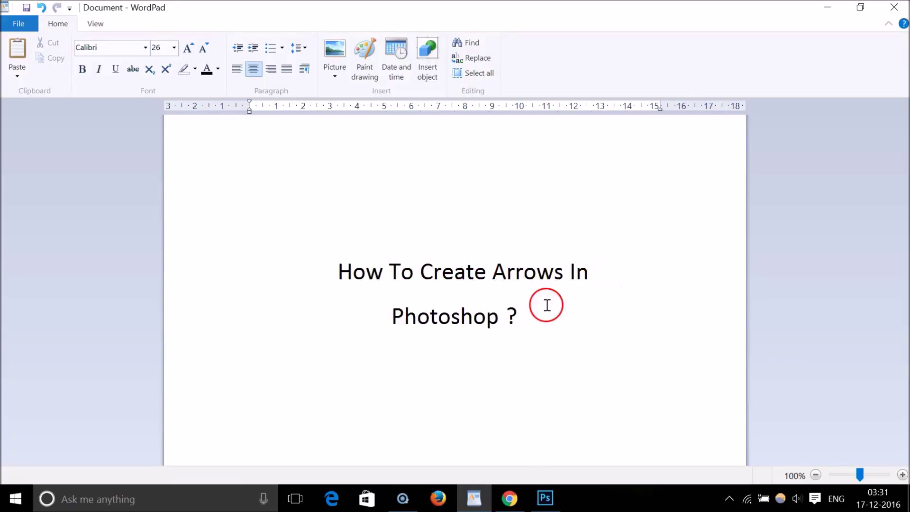
Switch from the WordPad tutorial title page to Photoshop's blank white canvas.
{"action": "left_click", "coordinate": [555, 501]}
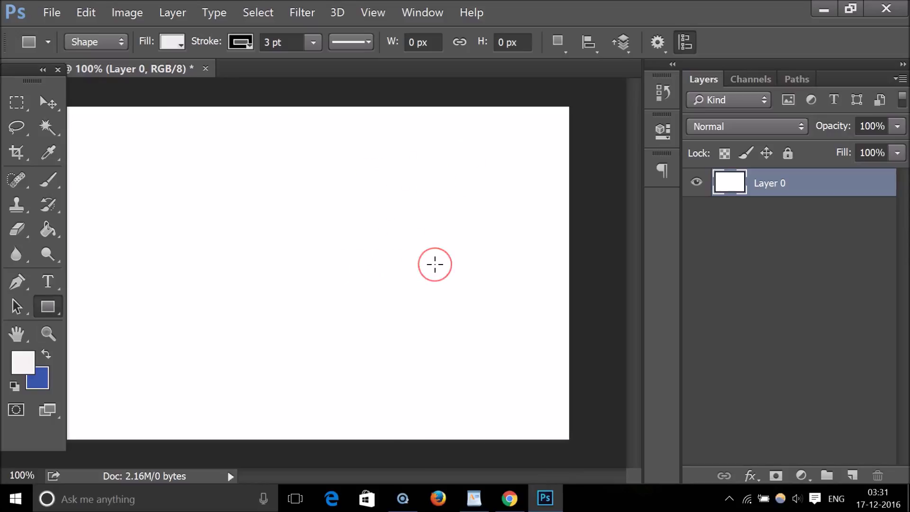
Draw a 10 px black line toward the lower right with the Line Tool as layer Shape 1.
{"action": "left_click", "coordinate": [56, 305]}
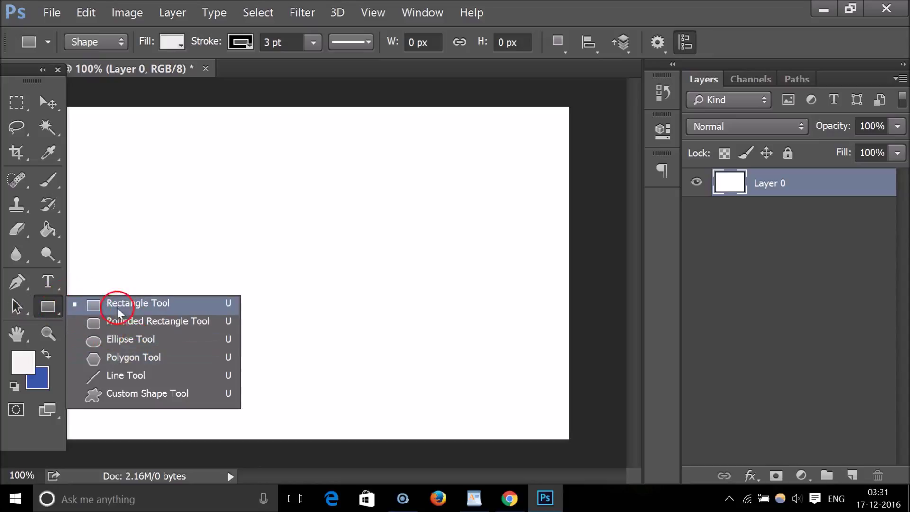
{"action": "left_click", "coordinate": [145, 376]}
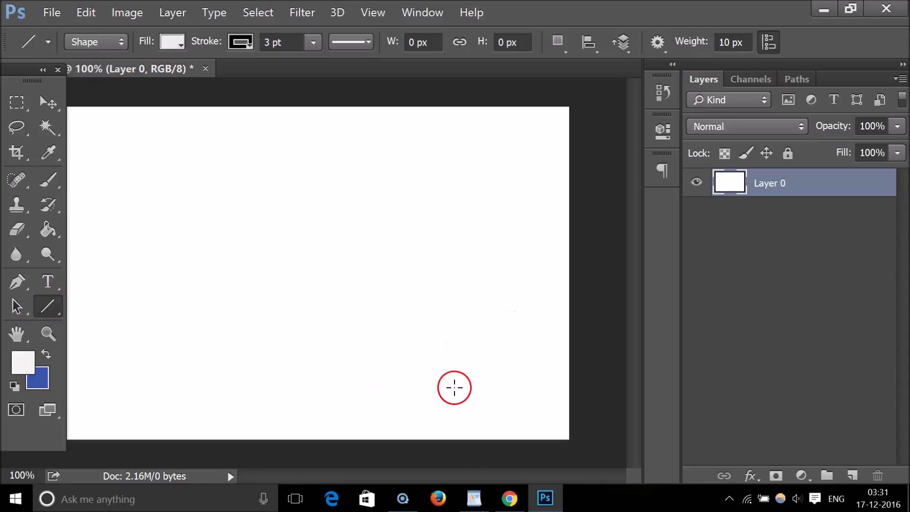
{"action": "left_click_drag", "start_coordinate": [383, 400], "coordinate": [517, 332]}
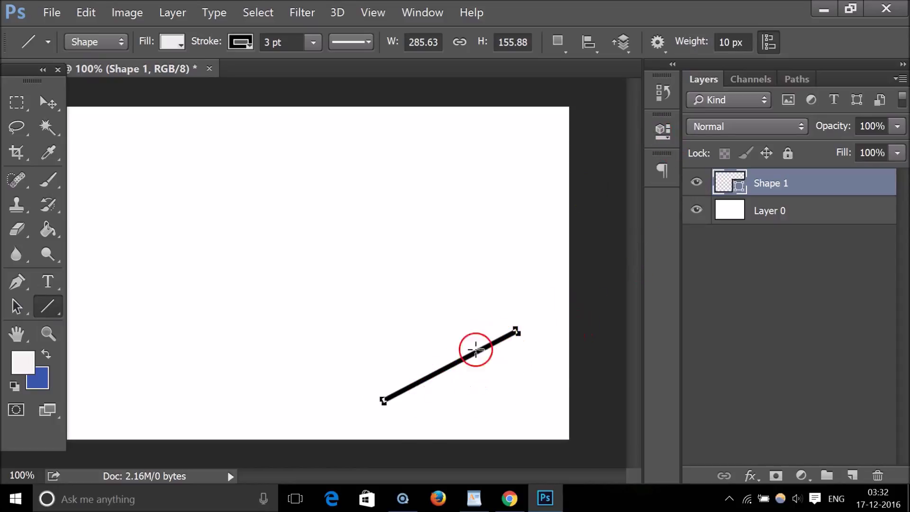
{"action": "left_click", "coordinate": [657, 47]}
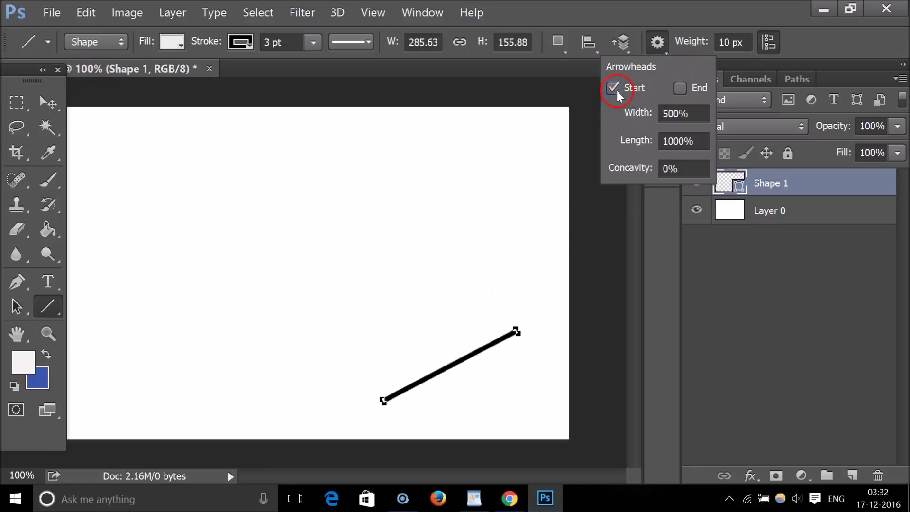
Draw two 10 px arrows: Shape 2 headed at its start, Shape 3 headed at its end pointing upper right.
{"action": "left_click_drag", "start_coordinate": [212, 396], "coordinate": [392, 341]}
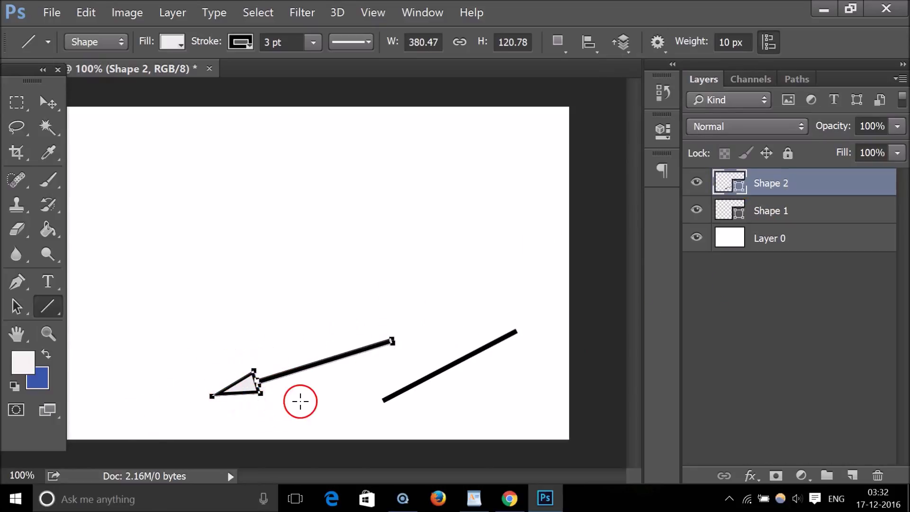
{"action": "left_click", "coordinate": [659, 43]}
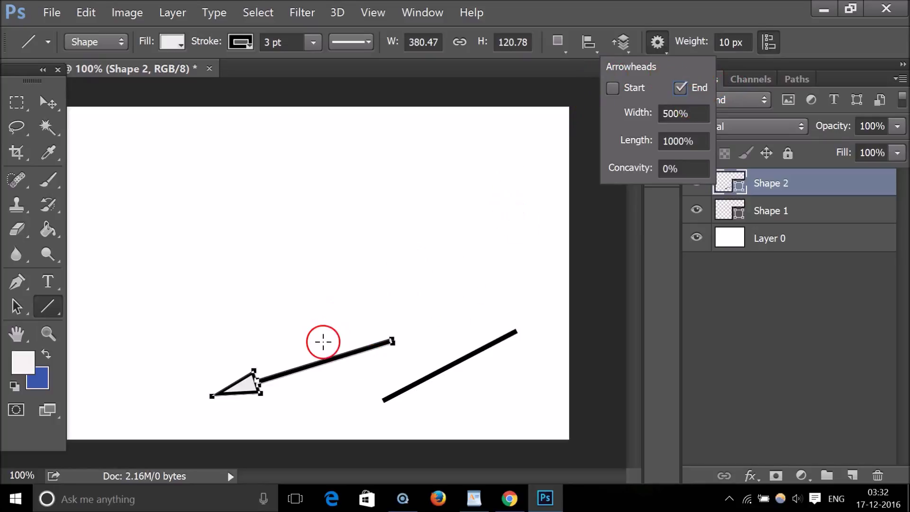
{"action": "left_click_drag", "start_coordinate": [308, 333], "coordinate": [498, 255]}
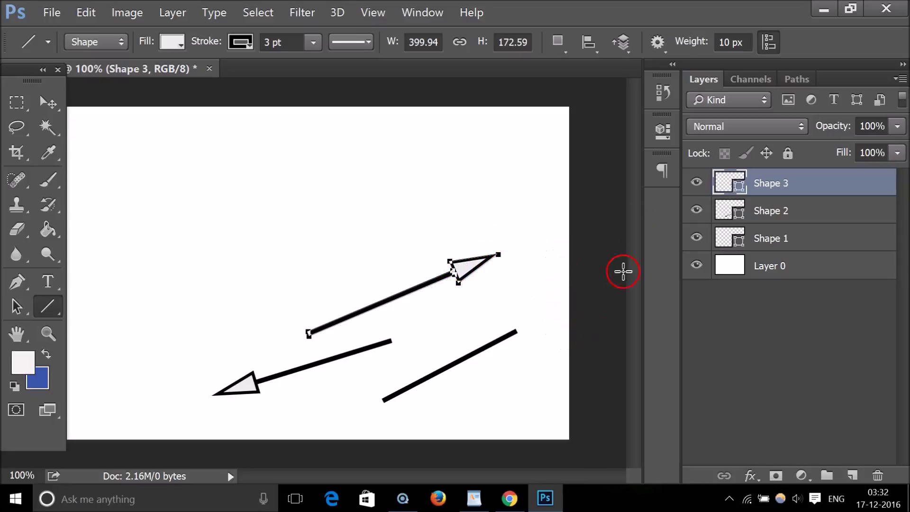
{"action": "left_click", "coordinate": [656, 43]}
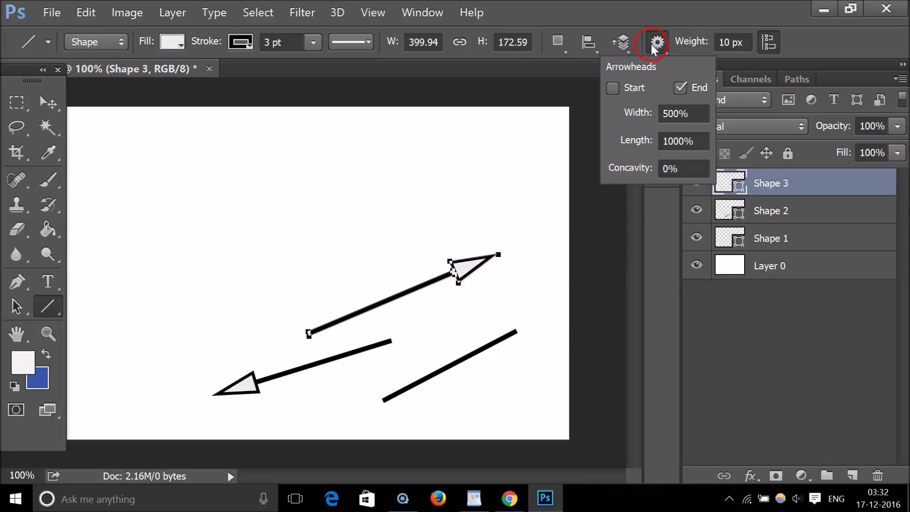
Enable both Start and End arrowheads and draw double-headed arrow Shape 4 in the lower left.
{"action": "left_click", "coordinate": [611, 89]}
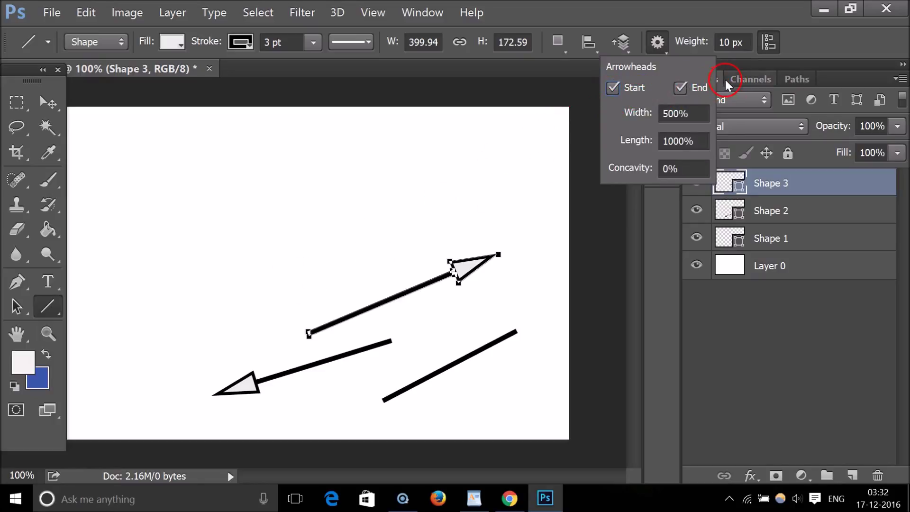
{"action": "left_click", "coordinate": [94, 388]}
{"action": "left_click_drag", "start_coordinate": [94, 388], "coordinate": [260, 312]}
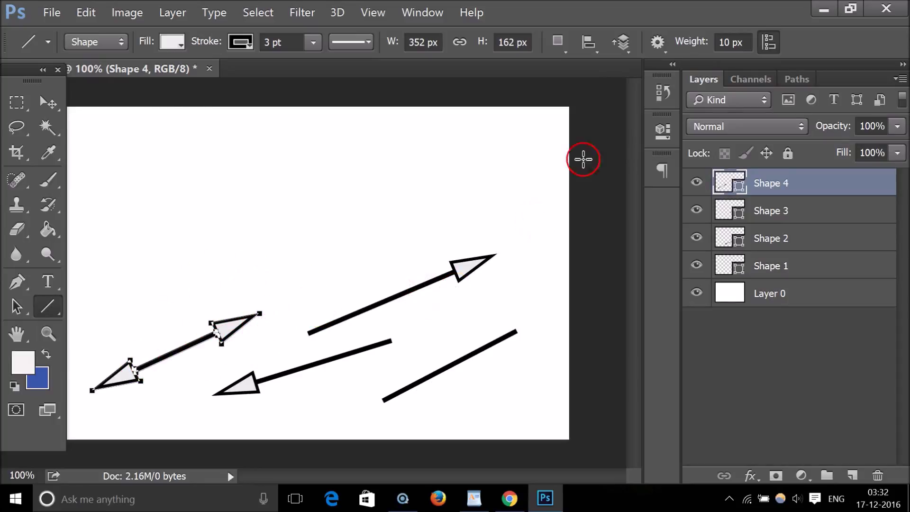
{"action": "left_click", "coordinate": [655, 43]}
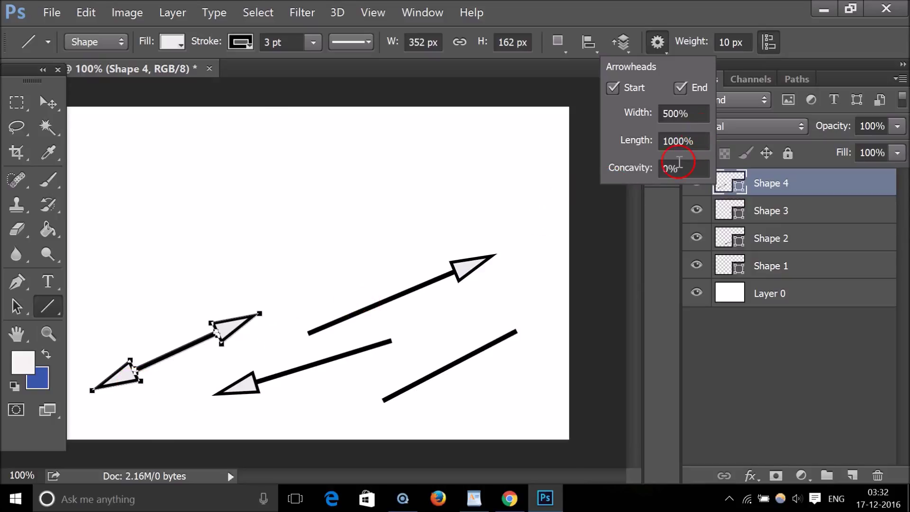
Set arrowhead width to 100% and draw slim double-headed arrow Shape 5 in the upper left.
{"action": "left_click", "coordinate": [671, 116]}
{"action": "key", "text": "BackSpace"}
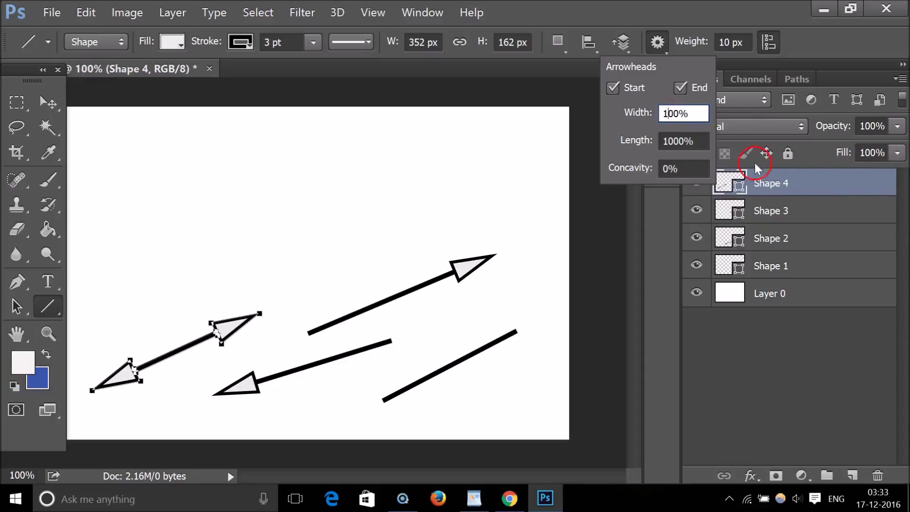
{"action": "type", "text": "1"}
{"action": "left_click", "coordinate": [842, 190]}
{"action": "left_click_drag", "start_coordinate": [161, 300], "coordinate": [380, 228]}
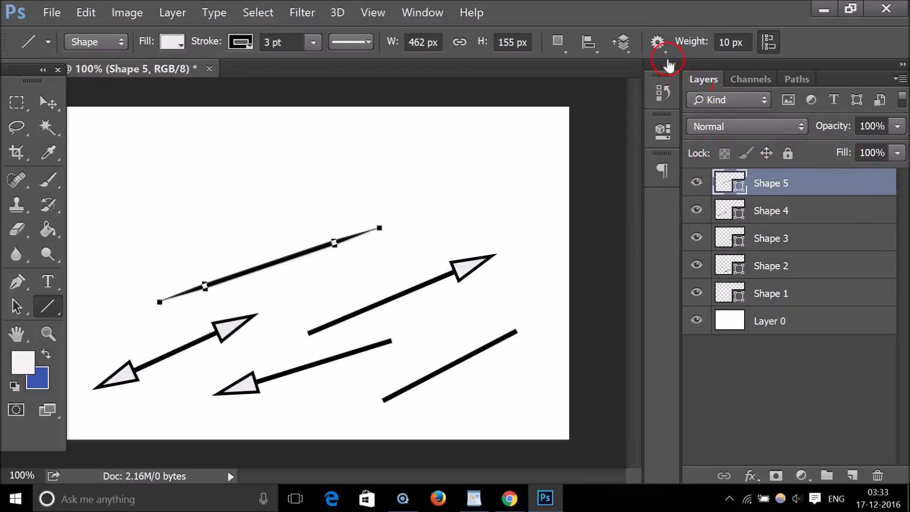
Set arrowhead width to 1000% and draw Shape 6 with oversized double heads.
{"action": "left_click", "coordinate": [659, 43]}
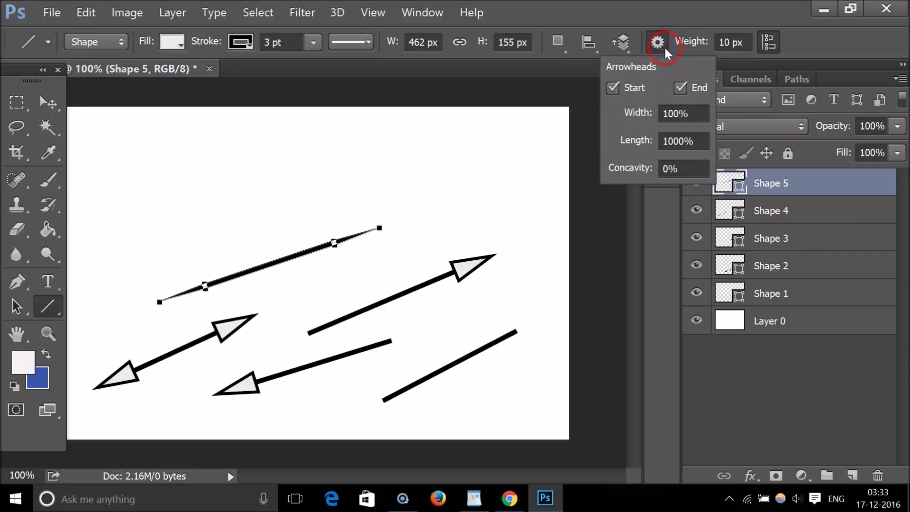
{"action": "left_click", "coordinate": [675, 113]}
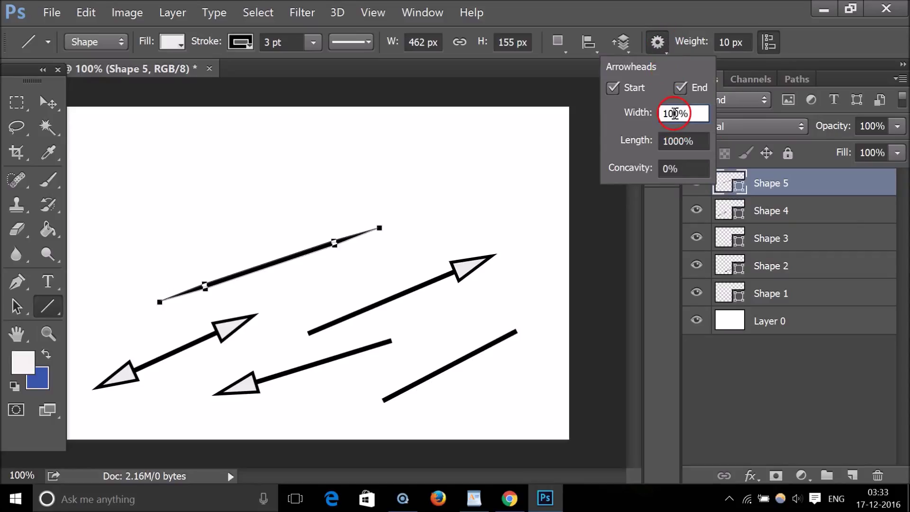
{"action": "type", "text": "0"}
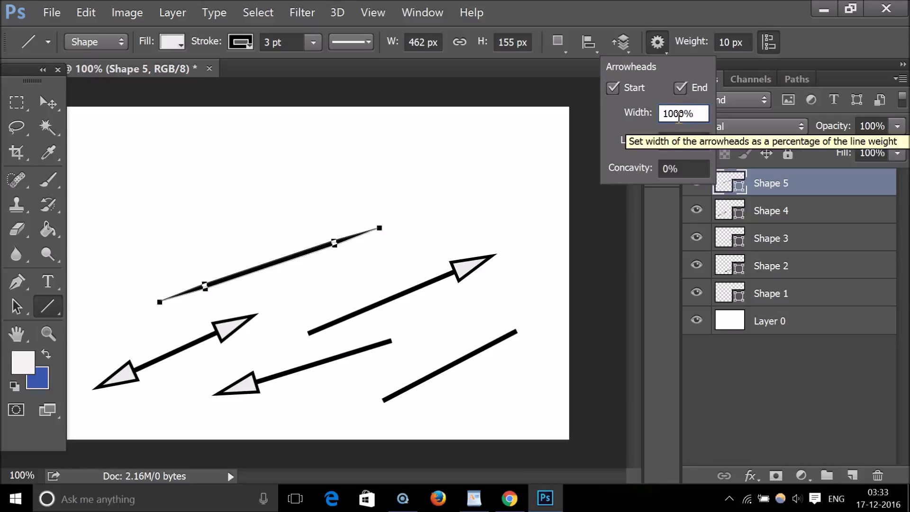
{"action": "left_click", "coordinate": [836, 206]}
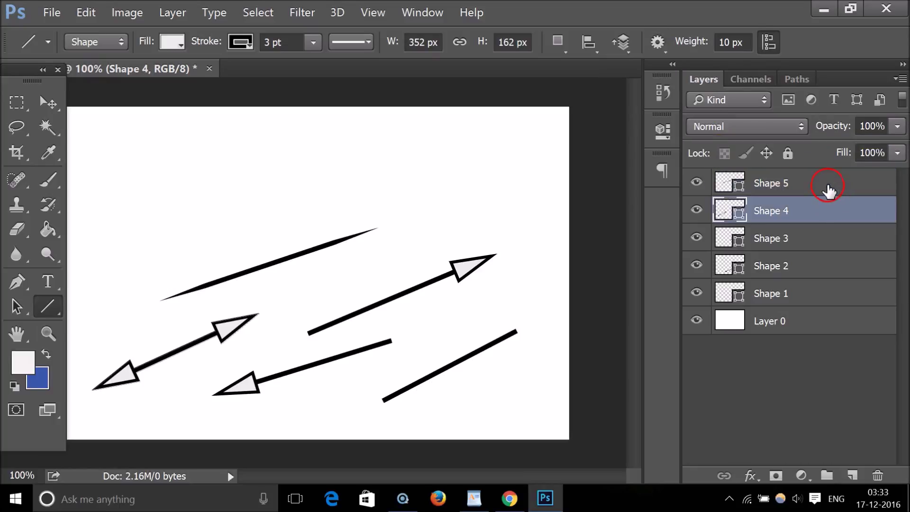
{"action": "left_click", "coordinate": [829, 187]}
{"action": "left_click", "coordinate": [664, 44]}
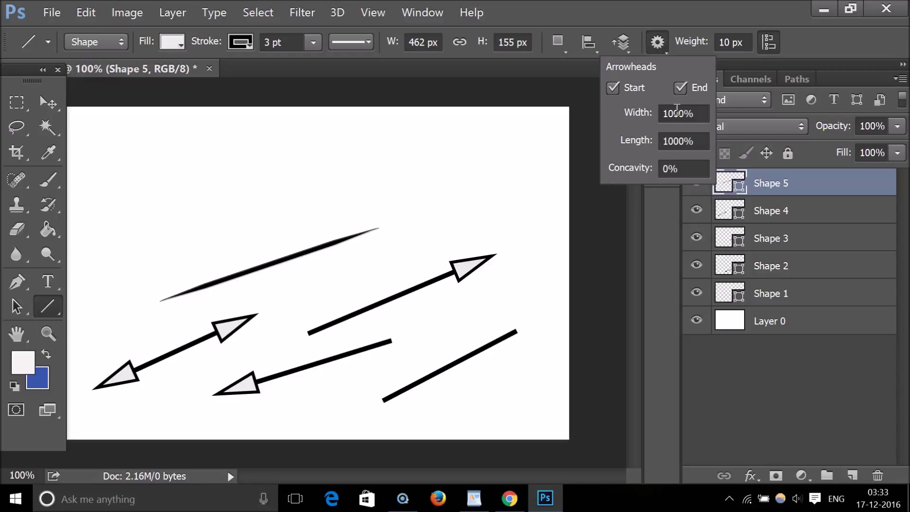
{"action": "left_click_drag", "start_coordinate": [198, 255], "coordinate": [417, 172]}
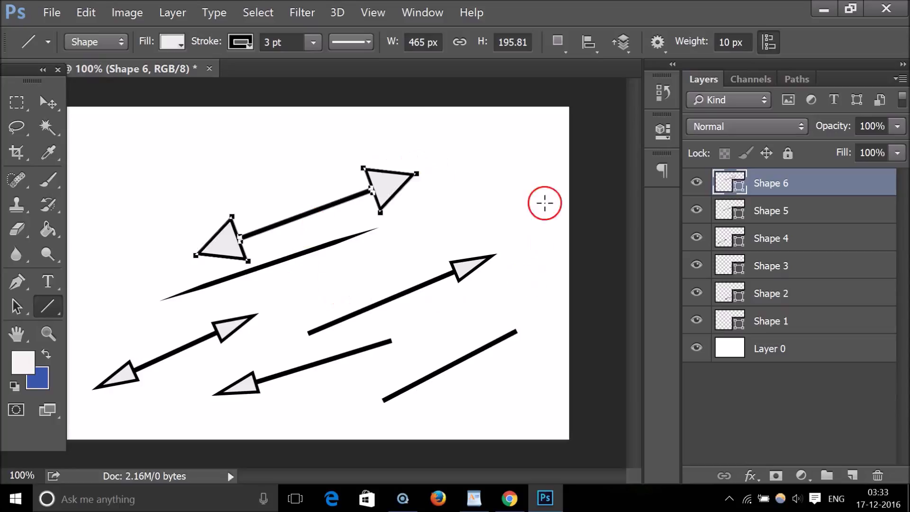
Reset arrowhead width to 500% and delete the Shape 6 and Shape 5 layers.
{"action": "left_click", "coordinate": [661, 43]}
{"action": "left_click", "coordinate": [677, 114]}
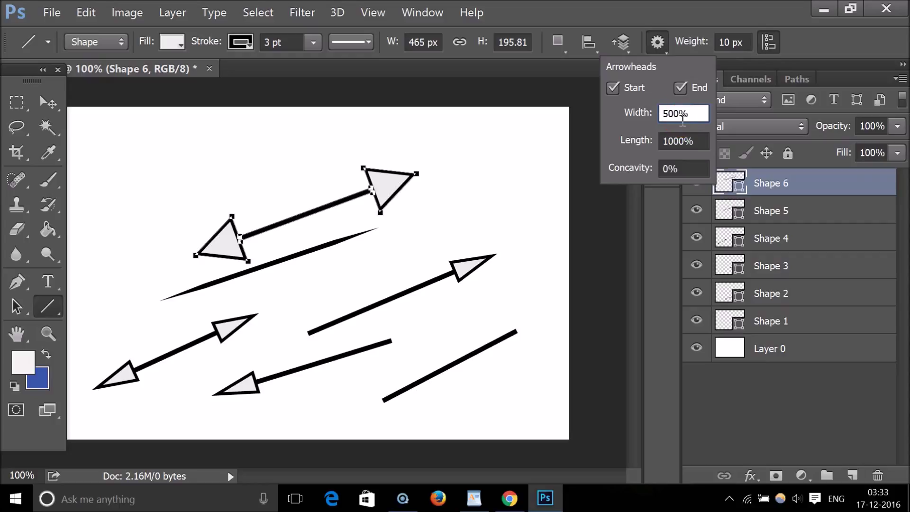
{"action": "type", "text": "500"}
{"action": "left_click", "coordinate": [789, 183]}
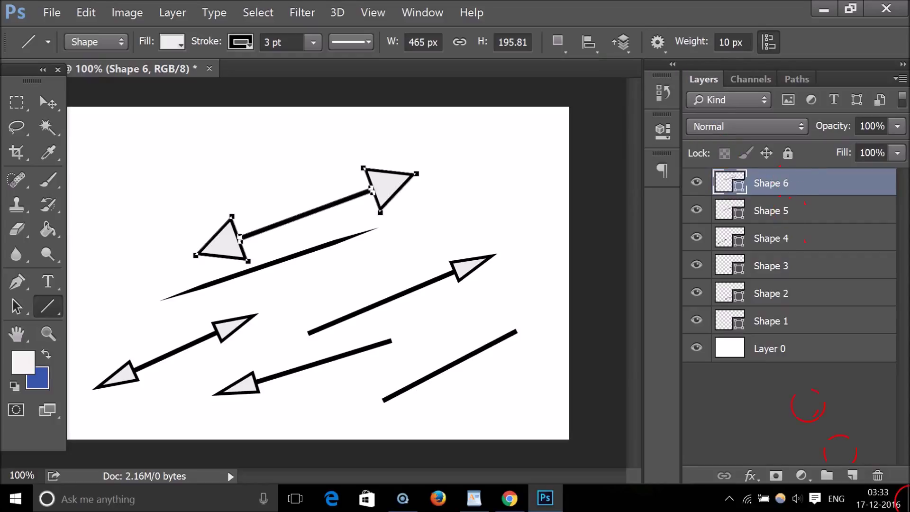
{"action": "left_click", "coordinate": [878, 476]}
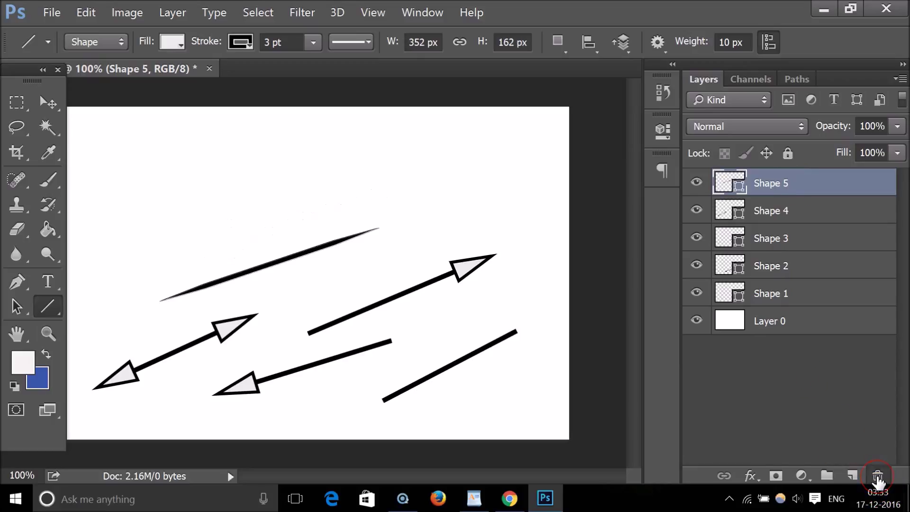
{"action": "left_click", "coordinate": [877, 476]}
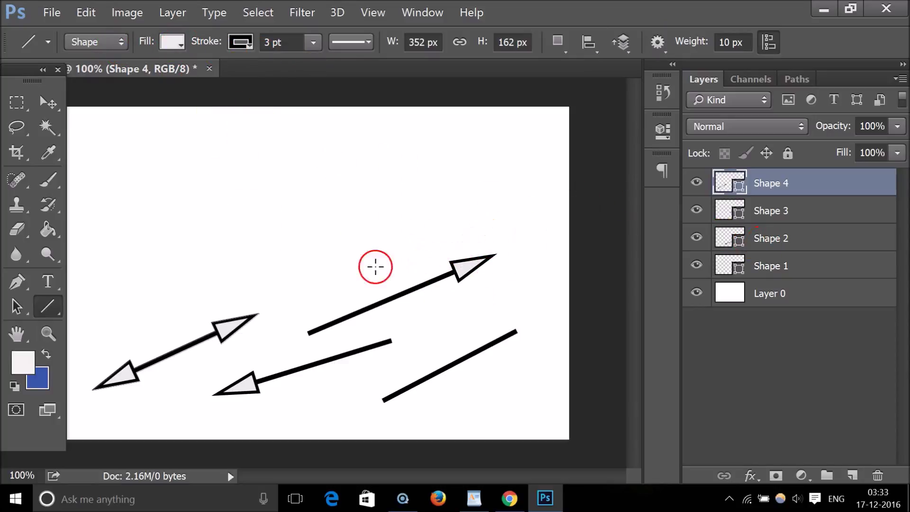
Fill the double-headed arrow green, then try teal and red solid fills on Shape 2.
{"action": "left_click", "coordinate": [172, 42]}
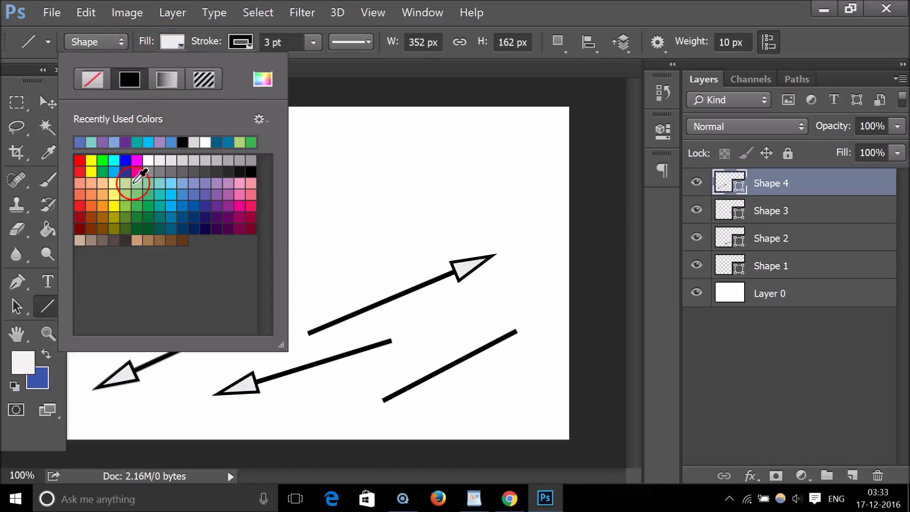
{"action": "left_click", "coordinate": [104, 170]}
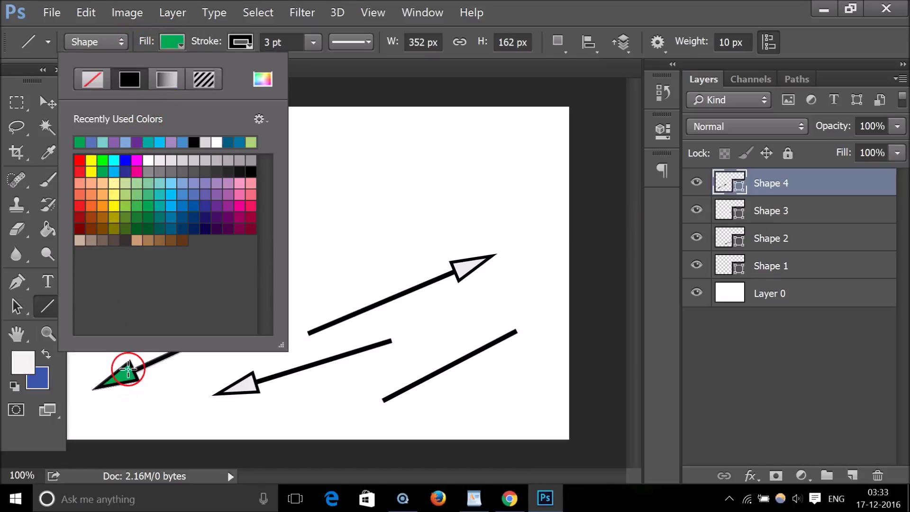
{"action": "left_click", "coordinate": [787, 237]}
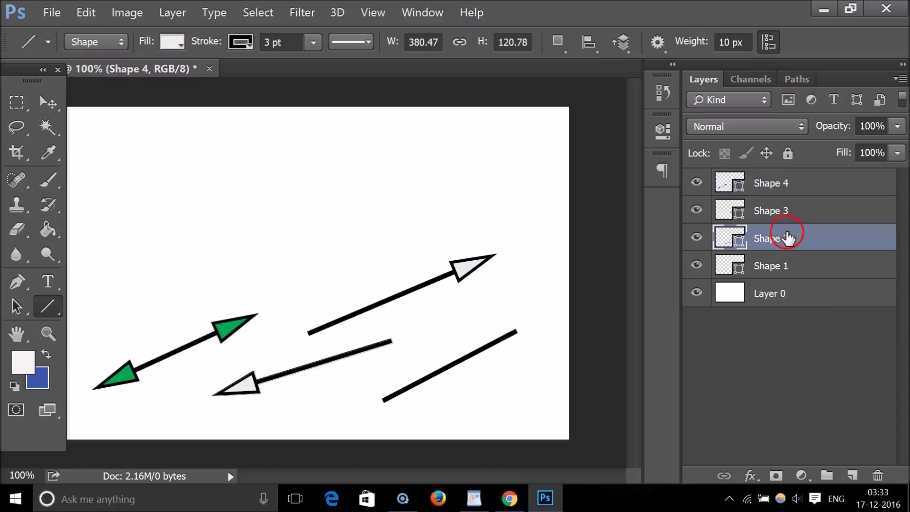
{"action": "left_click", "coordinate": [167, 46]}
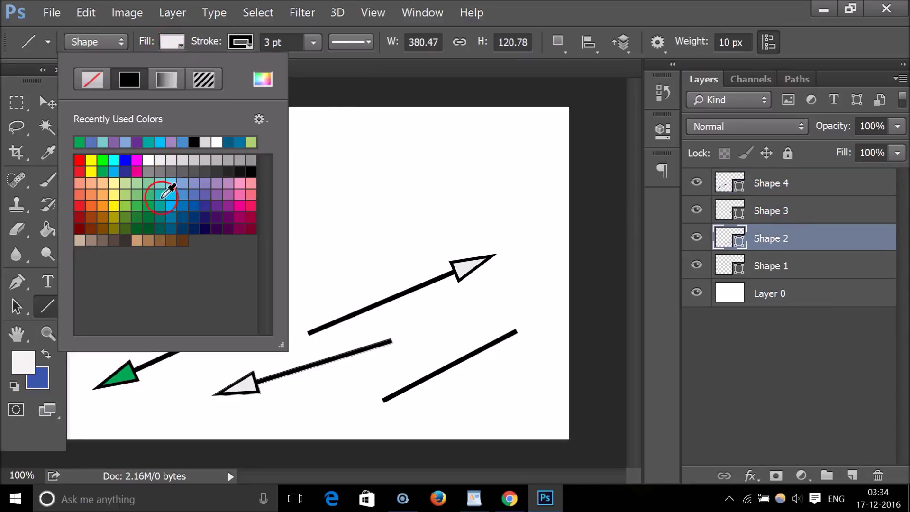
{"action": "left_click", "coordinate": [189, 215]}
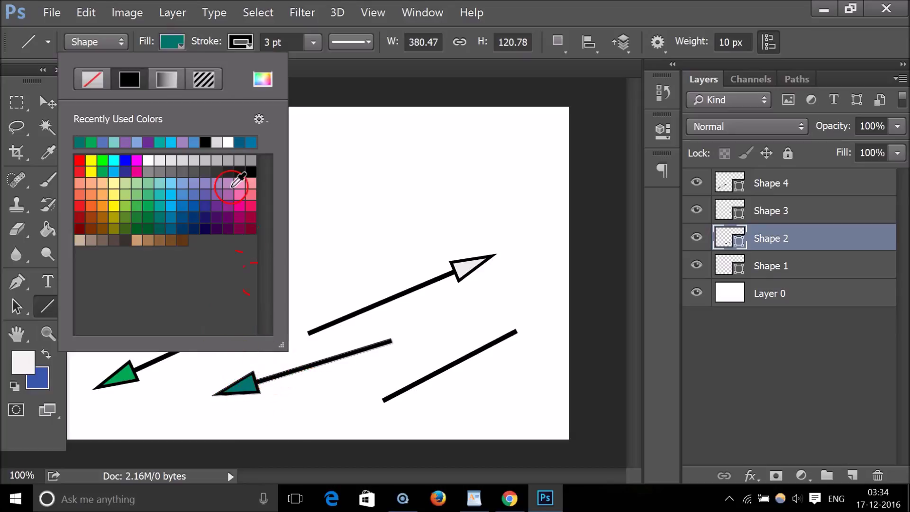
{"action": "left_click", "coordinate": [78, 160]}
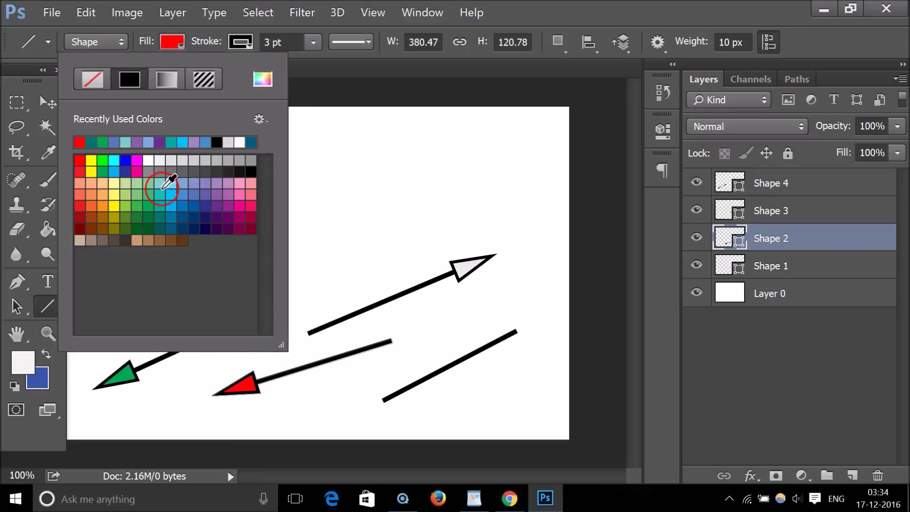
Switch Shape 2's arrowhead fill to the blue-white-gold gradient preset.
{"action": "left_click", "coordinate": [161, 78]}
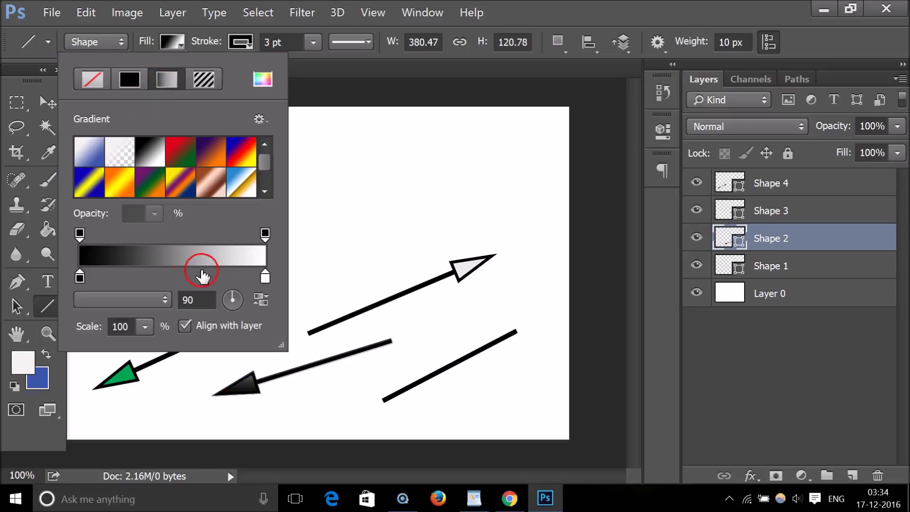
{"action": "left_click", "coordinate": [180, 150]}
{"action": "left_click", "coordinate": [210, 151]}
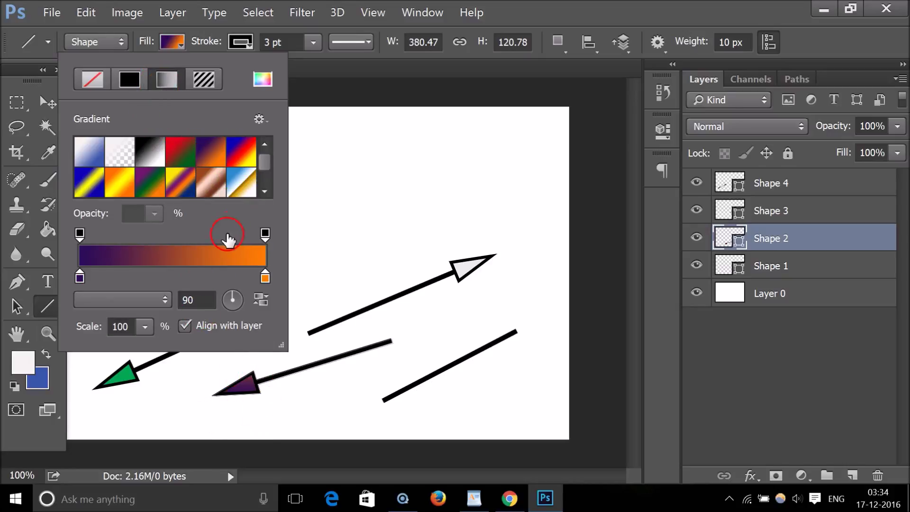
{"action": "left_click", "coordinate": [242, 194]}
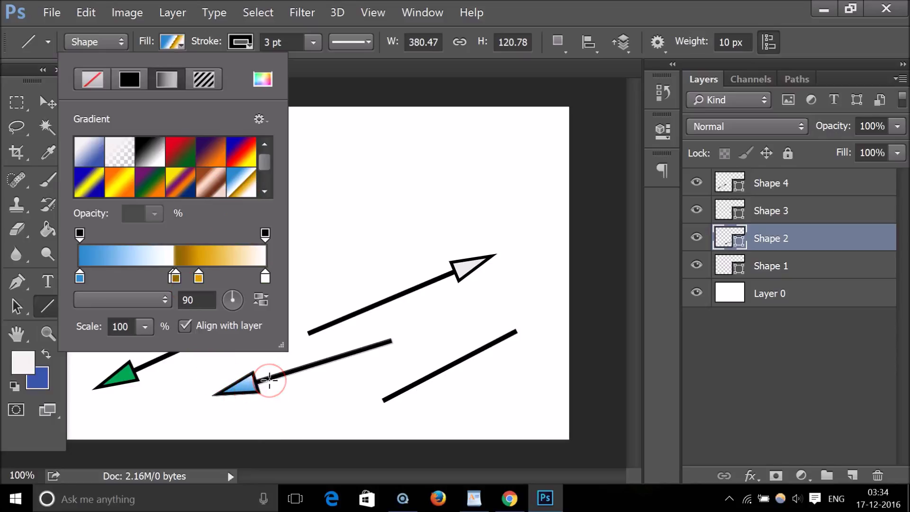
{"action": "left_click", "coordinate": [216, 46]}
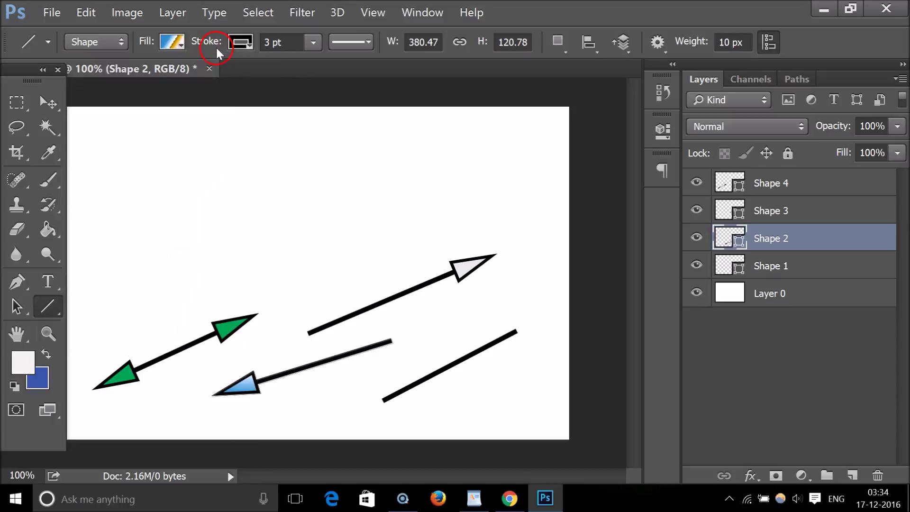
Give Shape 2 a 3 pt concentric-squares pattern stroke after trying solid and gradient outlines.
{"action": "left_click", "coordinate": [249, 39]}
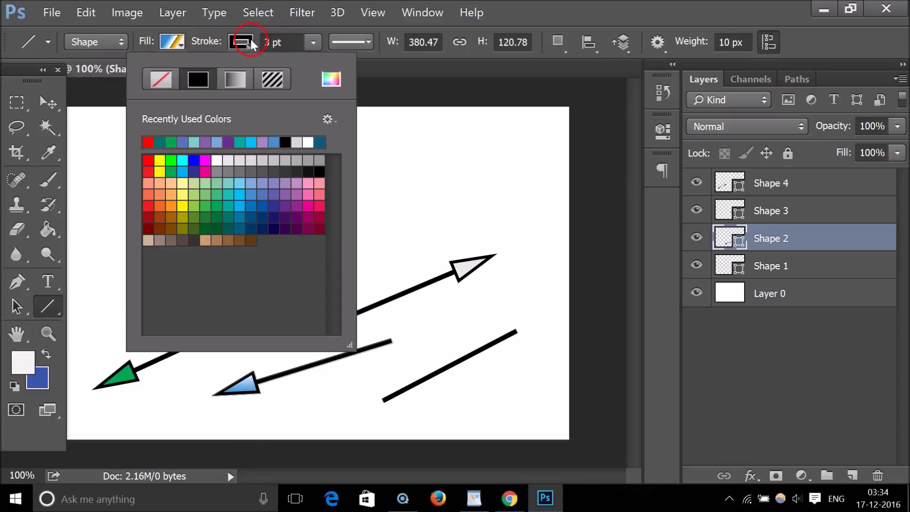
{"action": "left_click", "coordinate": [229, 205]}
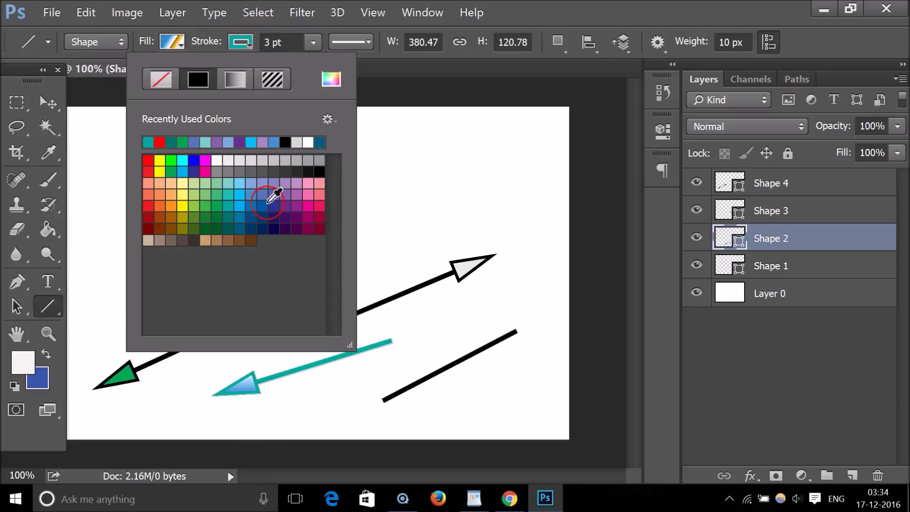
{"action": "left_click", "coordinate": [264, 197]}
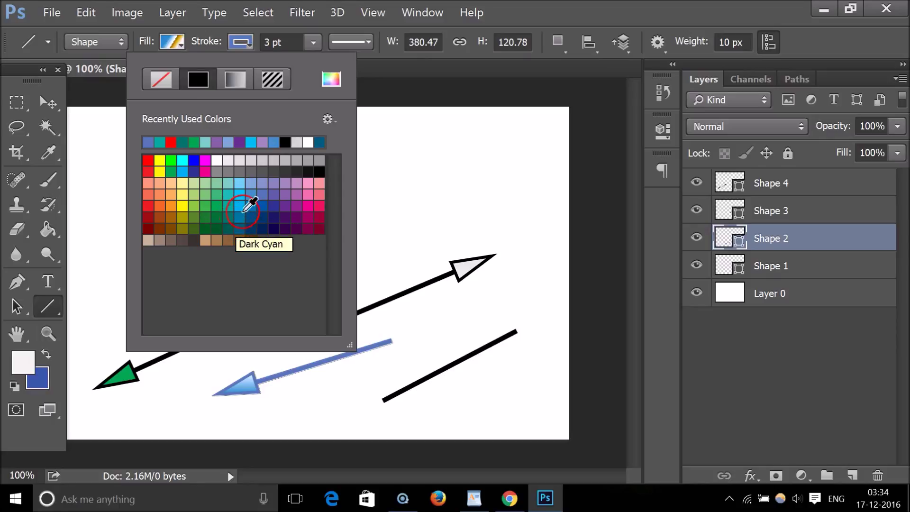
{"action": "left_click", "coordinate": [240, 79]}
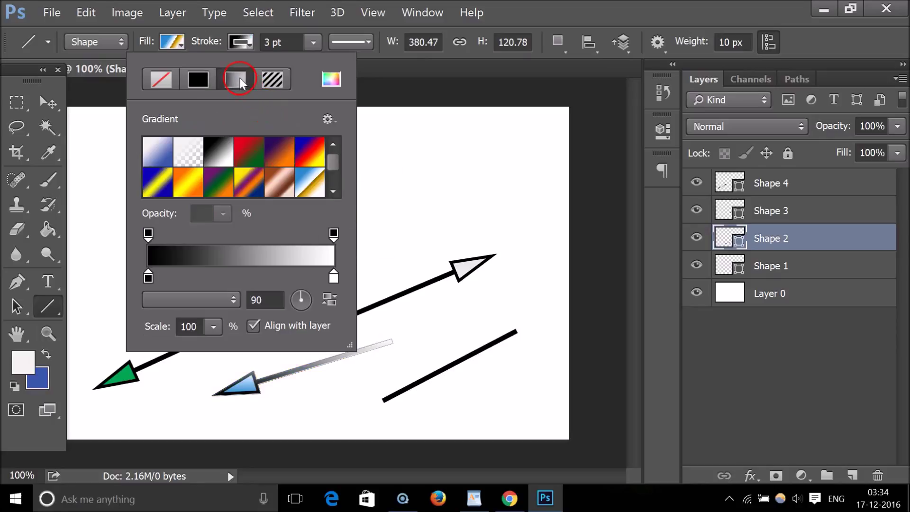
{"action": "left_click", "coordinate": [307, 152]}
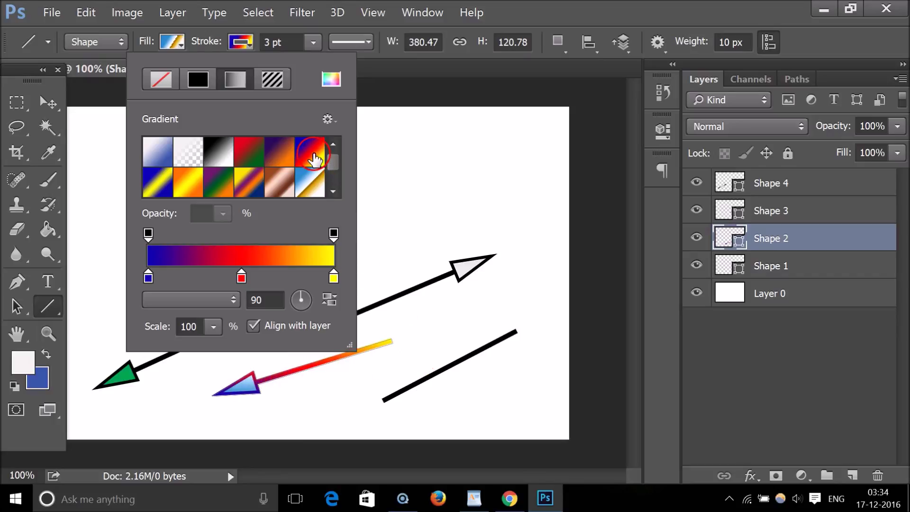
{"action": "left_click", "coordinate": [279, 182]}
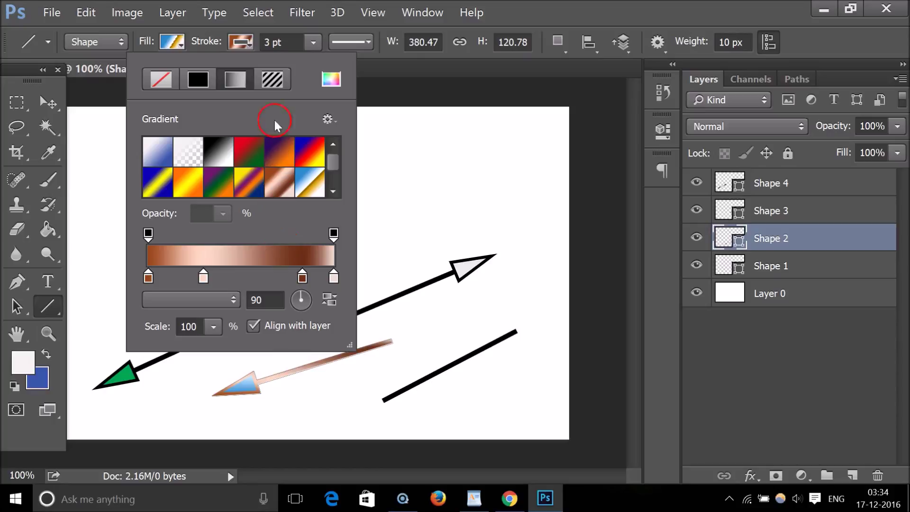
{"action": "left_click", "coordinate": [274, 78]}
{"action": "left_click", "coordinate": [310, 152]}
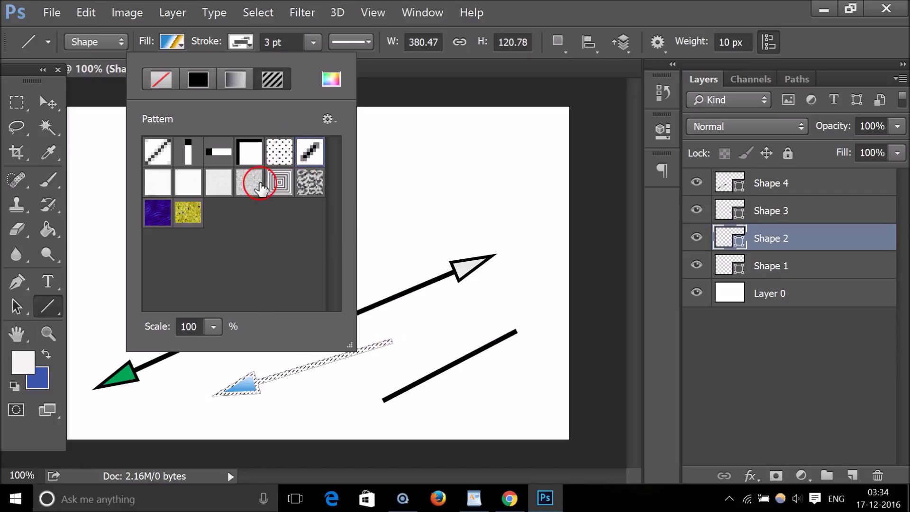
{"action": "left_click", "coordinate": [279, 183]}
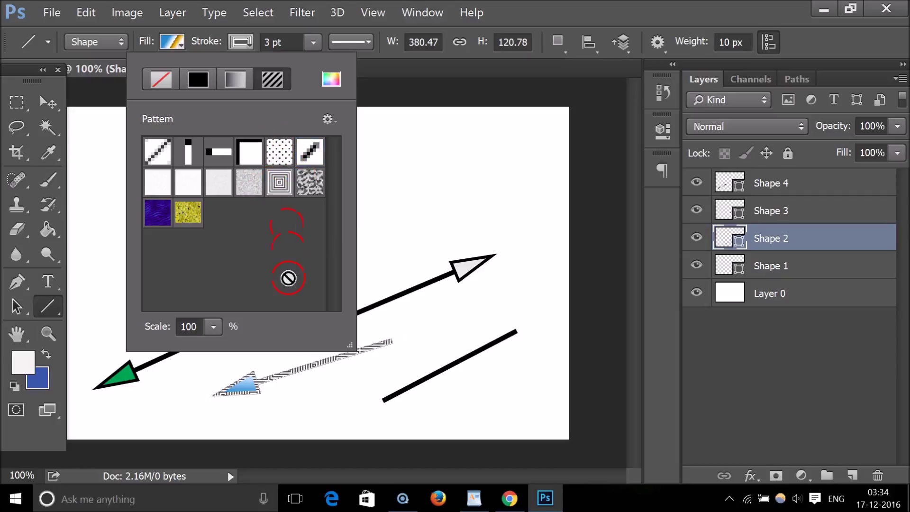
{"action": "left_click", "coordinate": [792, 233]}
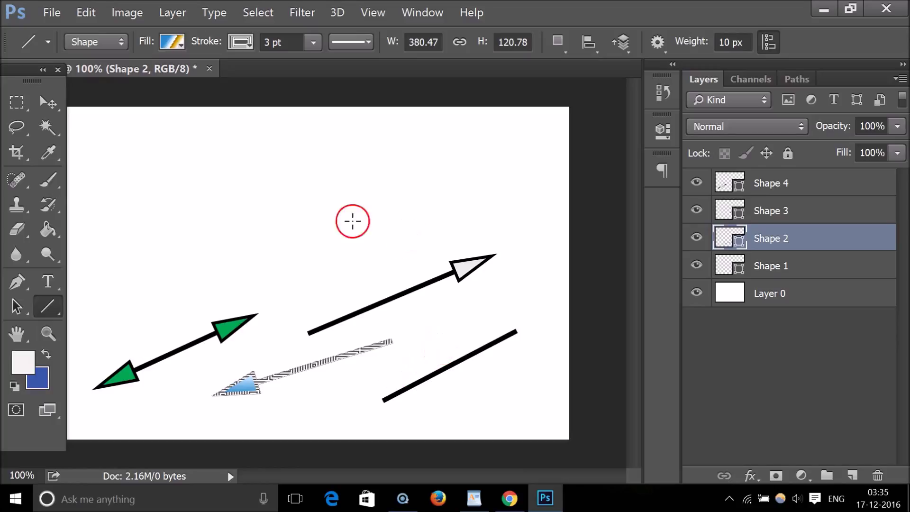
Rotate Shape 2 about 9.82° with Free Transform Path and apply the rotation.
{"action": "left_click", "coordinate": [96, 11]}
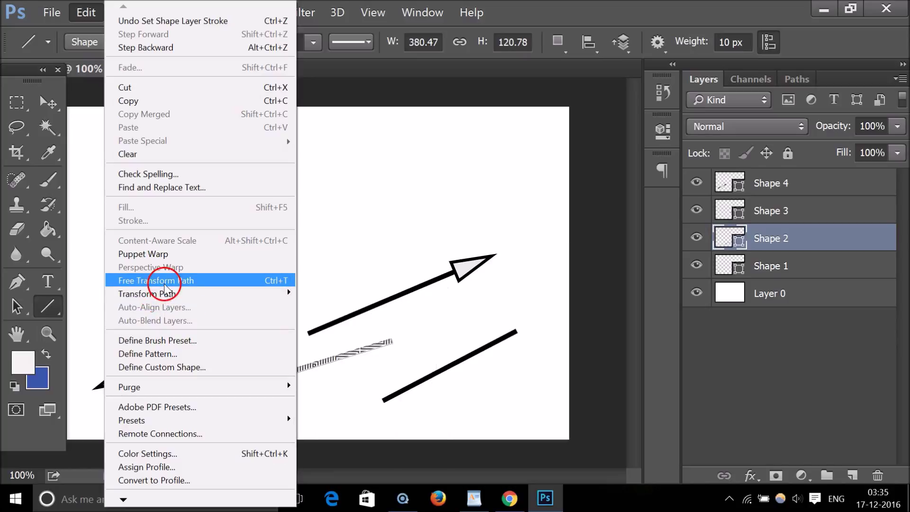
{"action": "left_click", "coordinate": [188, 283]}
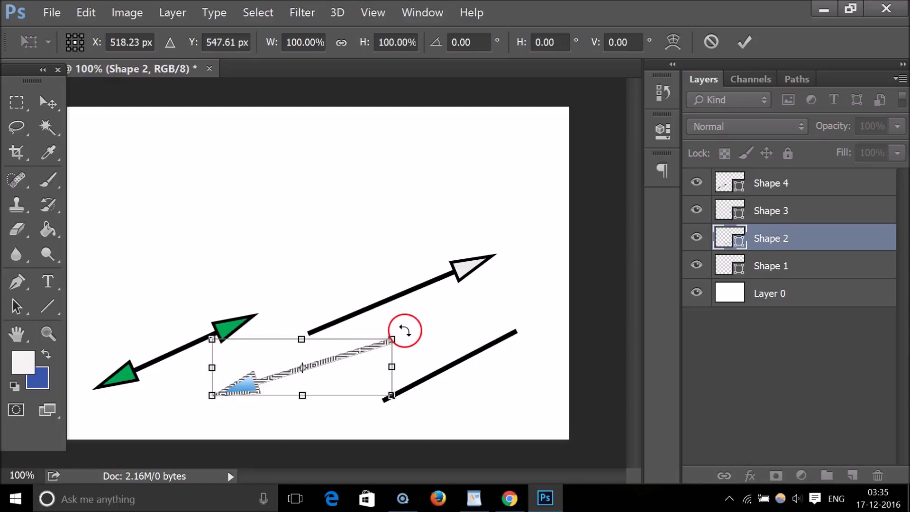
{"action": "mouse_move", "coordinate": [416, 331]}
{"action": "left_mouse_down"}
{"action": "mouse_move", "coordinate": [439, 387]}
{"action": "mouse_move", "coordinate": [450, 264]}
{"action": "mouse_move", "coordinate": [416, 179]}
{"action": "mouse_move", "coordinate": [418, 342]}
{"action": "left_mouse_up"}
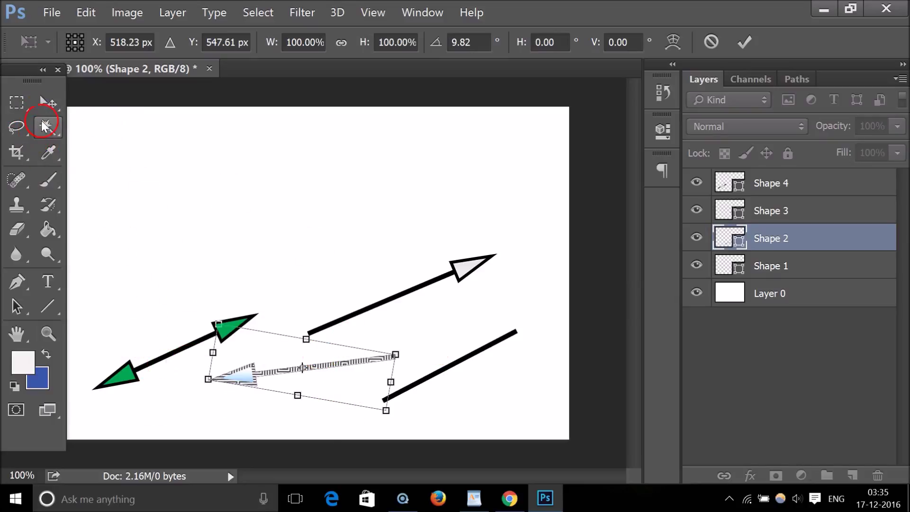
{"action": "left_click", "coordinate": [42, 100]}
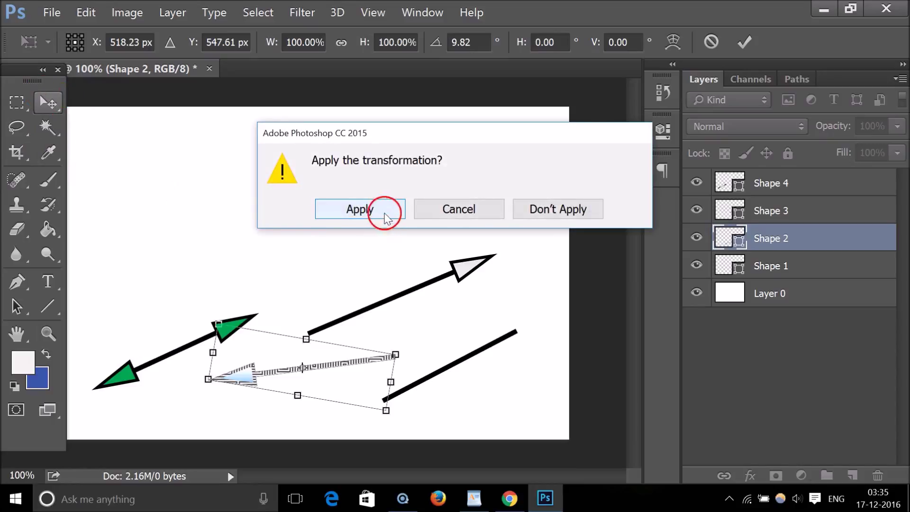
{"action": "left_click", "coordinate": [379, 213]}
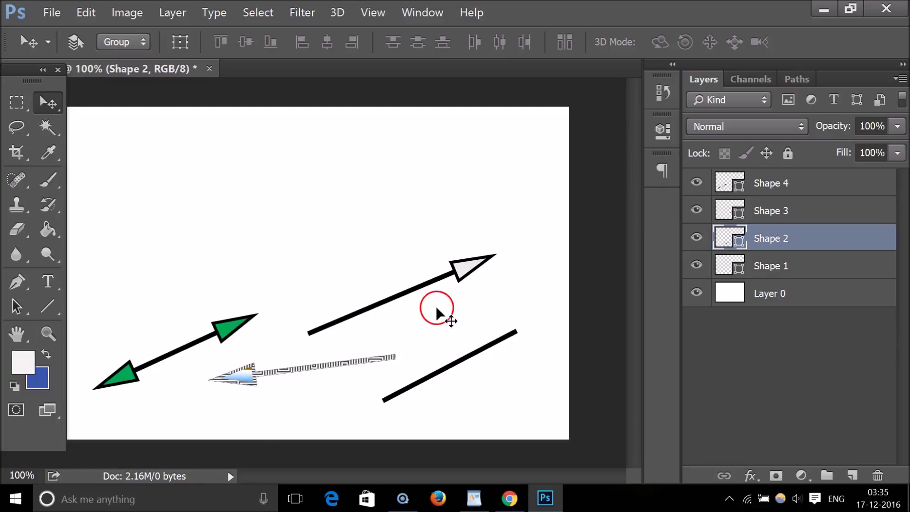
{"action": "left_click", "coordinate": [49, 313]}
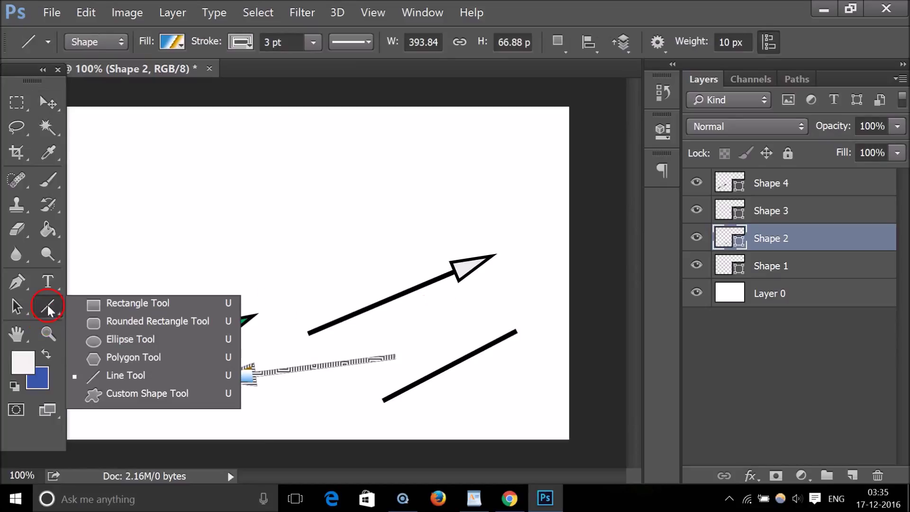
Draw a large right-pointing block arrow custom shape, Shape 5, across the top of the canvas.
{"action": "left_click", "coordinate": [143, 395]}
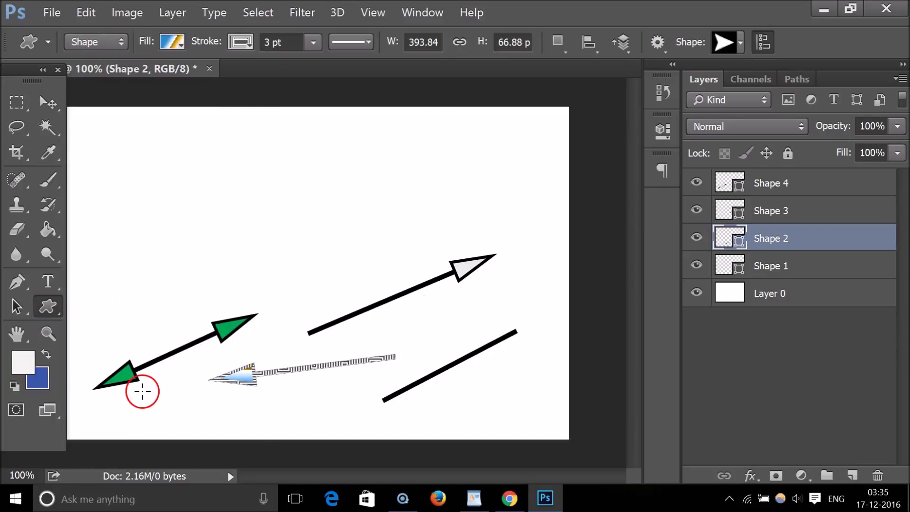
{"action": "left_click", "coordinate": [736, 42]}
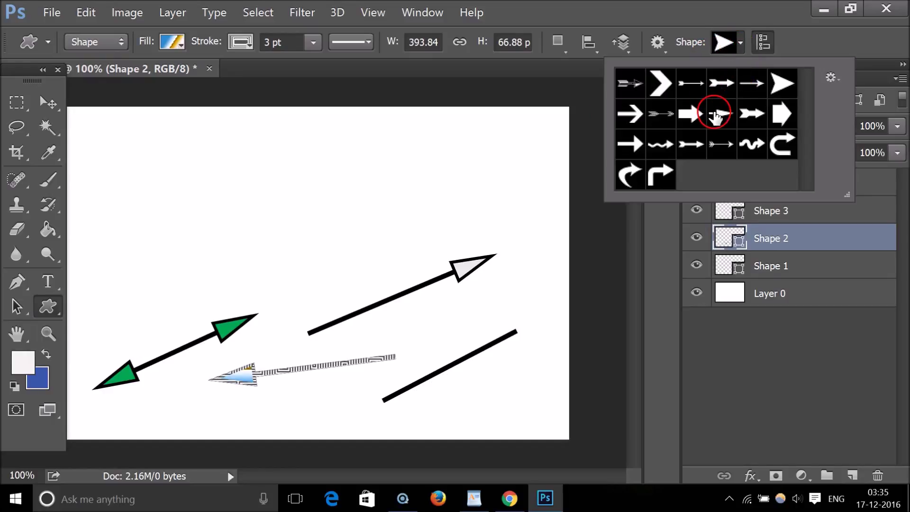
{"action": "left_click", "coordinate": [684, 116]}
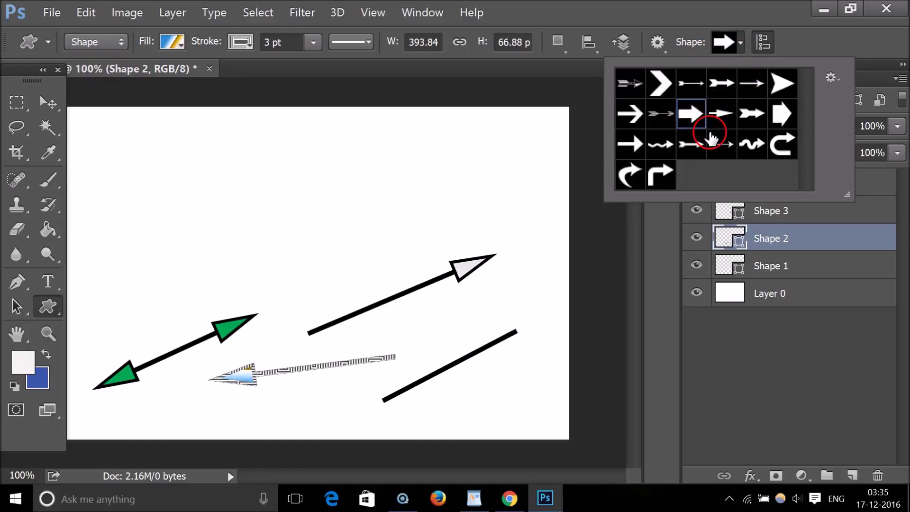
{"action": "left_click_drag", "start_coordinate": [187, 215], "coordinate": [477, 167]}
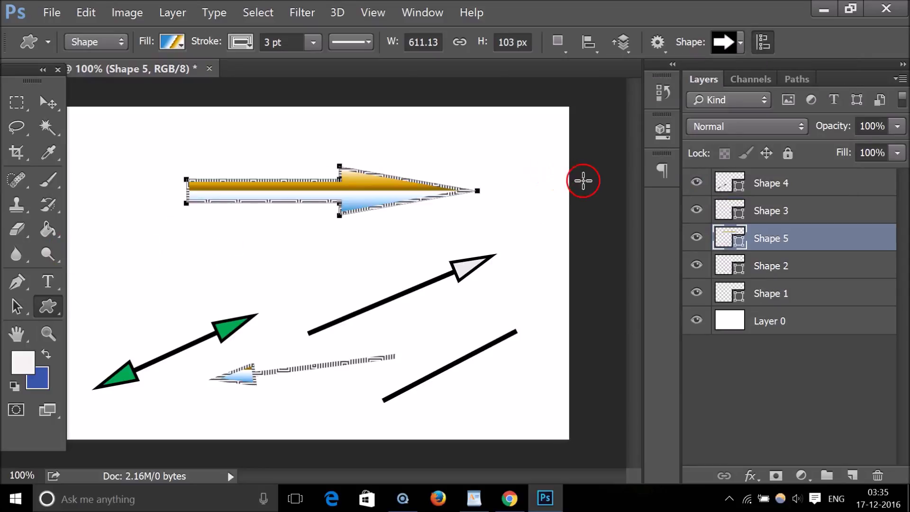
{"action": "left_click", "coordinate": [789, 220]}
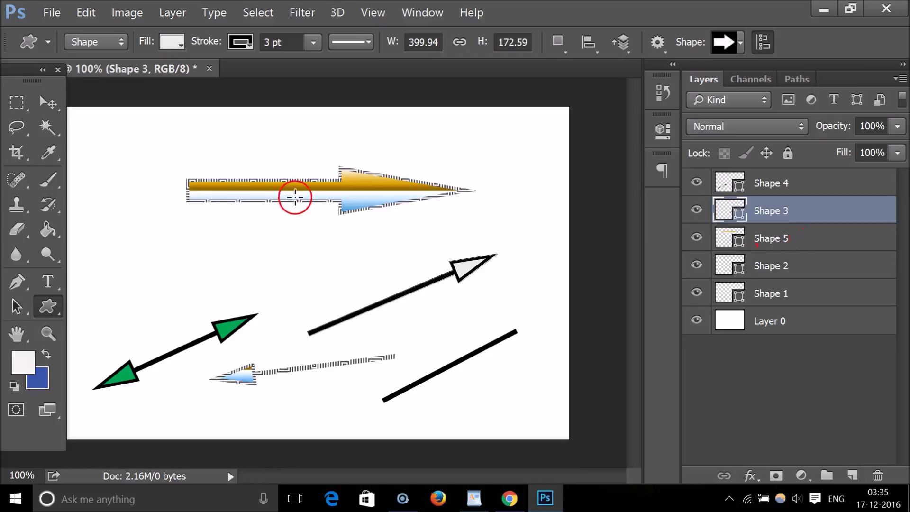
Draw the turn-arrow preset shape on the left, below the big arrow, with a black outline.
{"action": "left_click", "coordinate": [739, 44]}
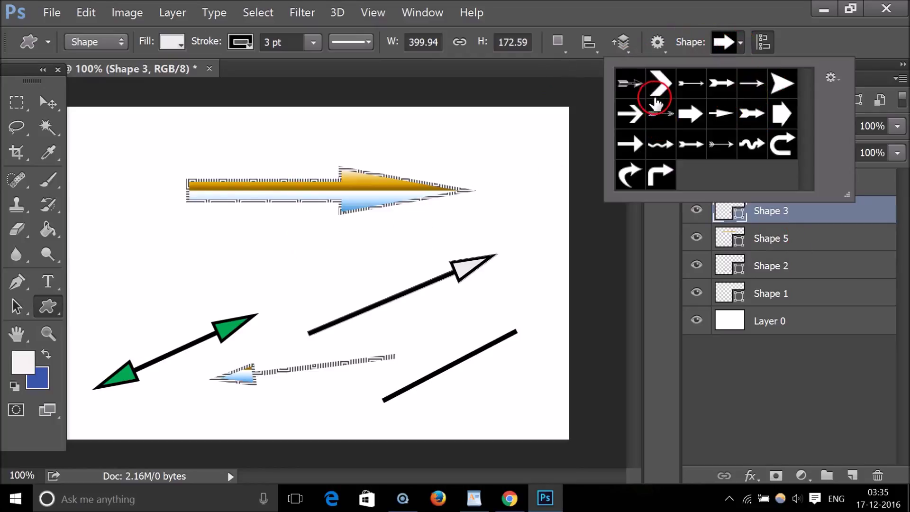
{"action": "left_click", "coordinate": [649, 179]}
{"action": "left_click_drag", "start_coordinate": [122, 193], "coordinate": [321, 295]}
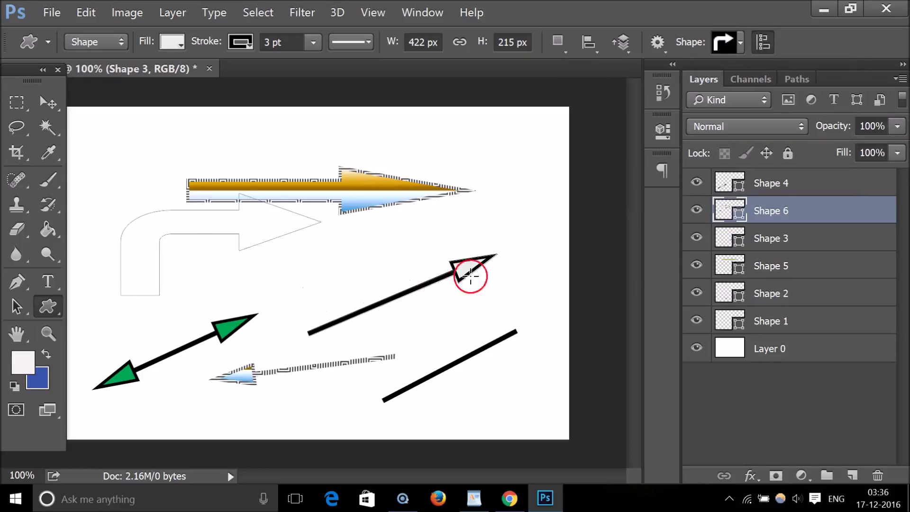
{"action": "left_click", "coordinate": [777, 238]}
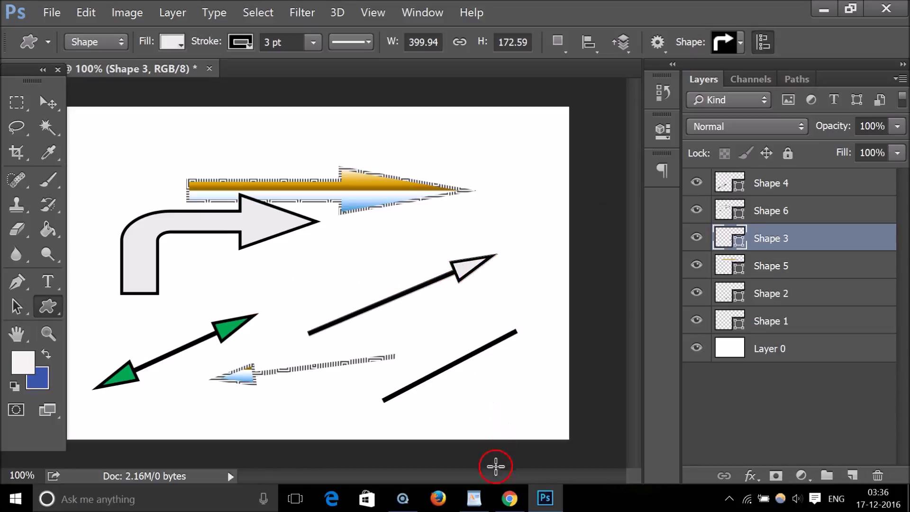
{"action": "left_click", "coordinate": [474, 498]}
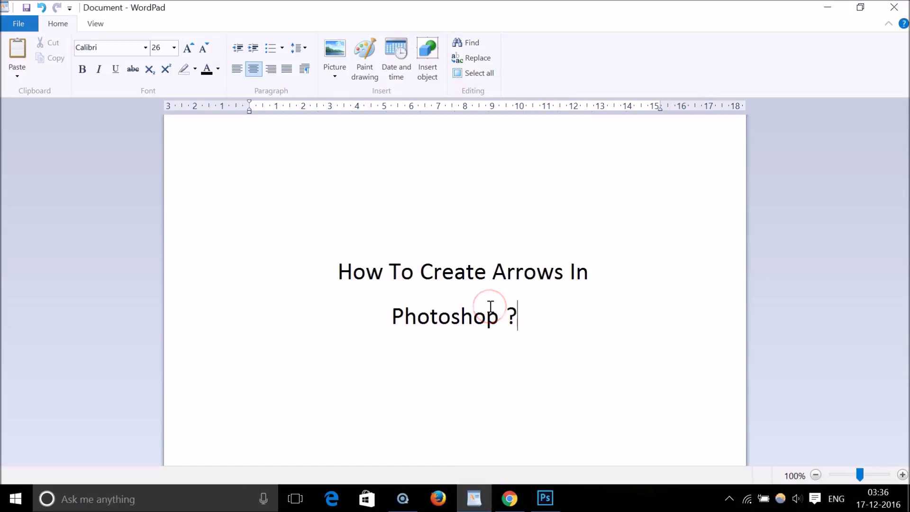